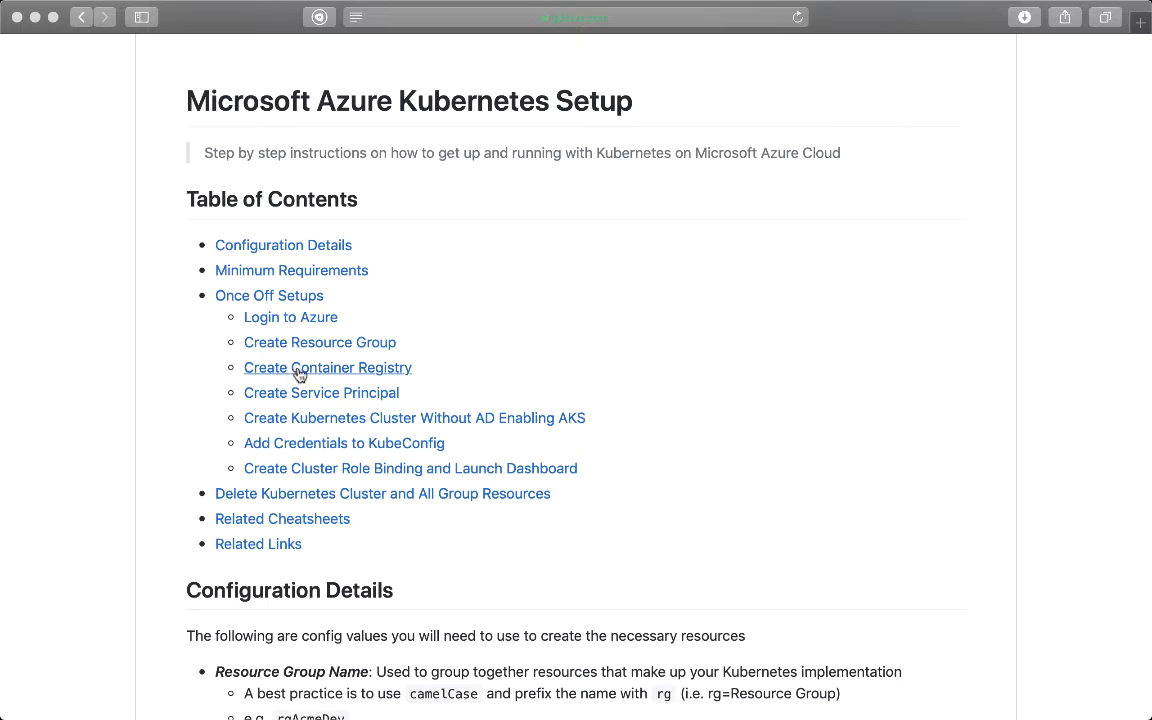
Go to the Create Container Registry section of the guide and copy its full az acr create command.
click(298, 370)
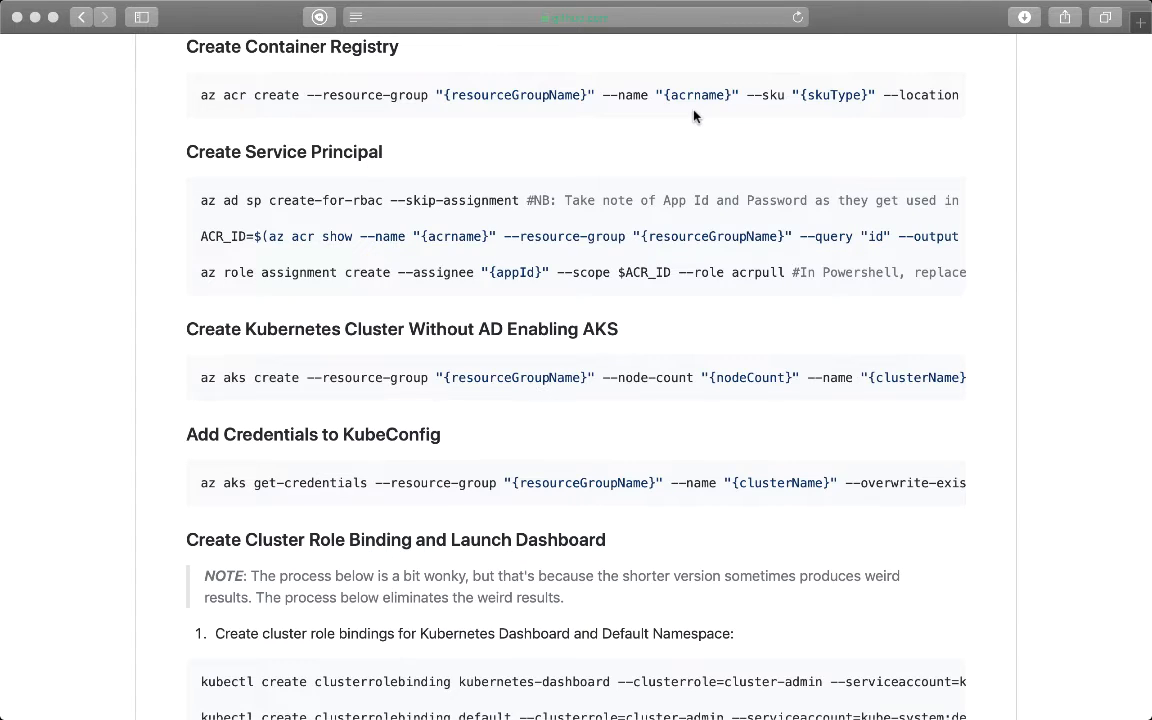
scroll(730, 105, right, 2)
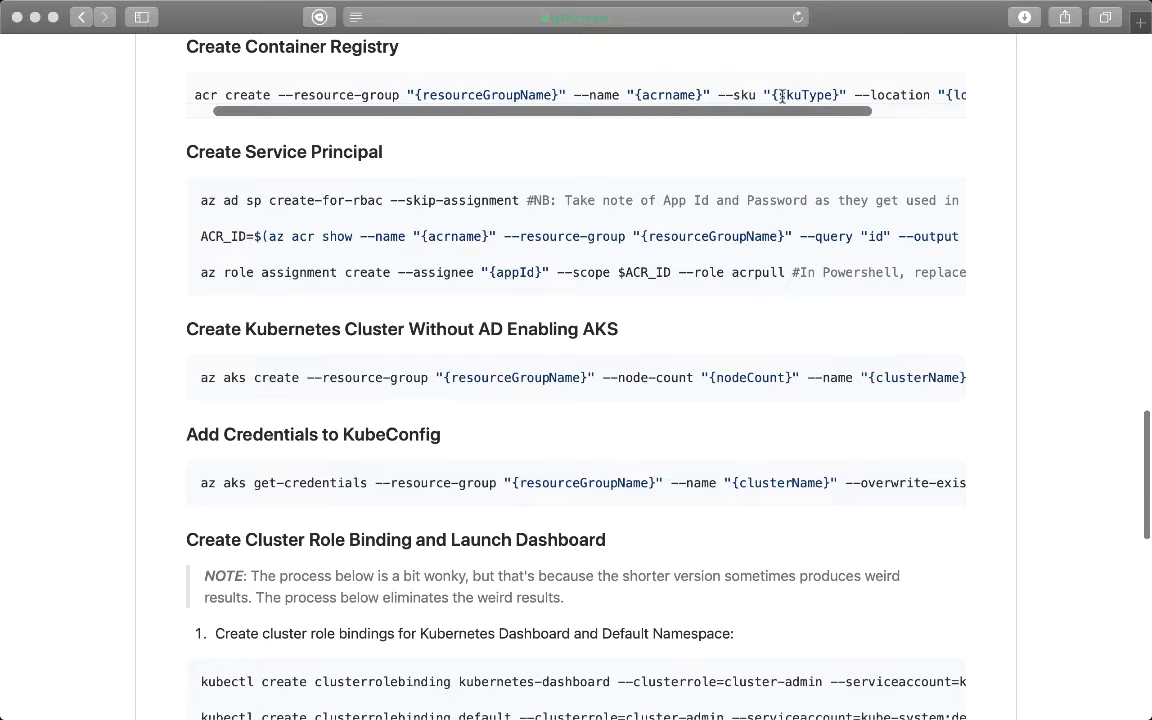
scroll(793, 97, right, 5)
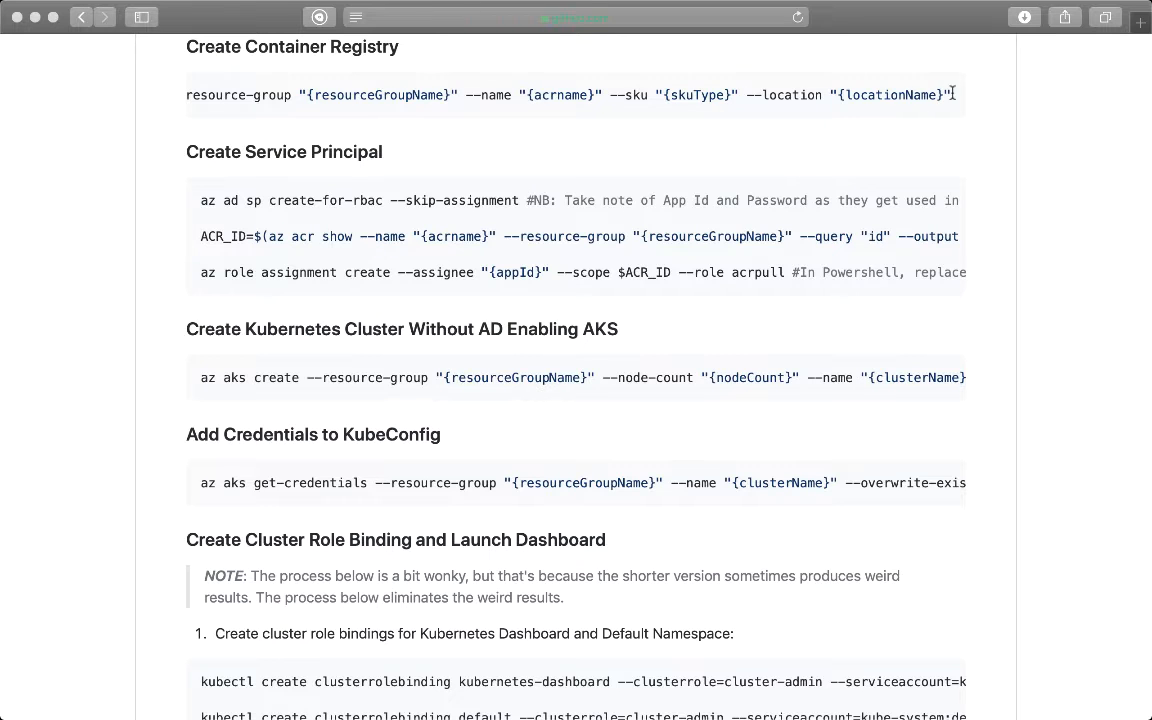
drag(951, 95, 203, 98)
key(super+c)
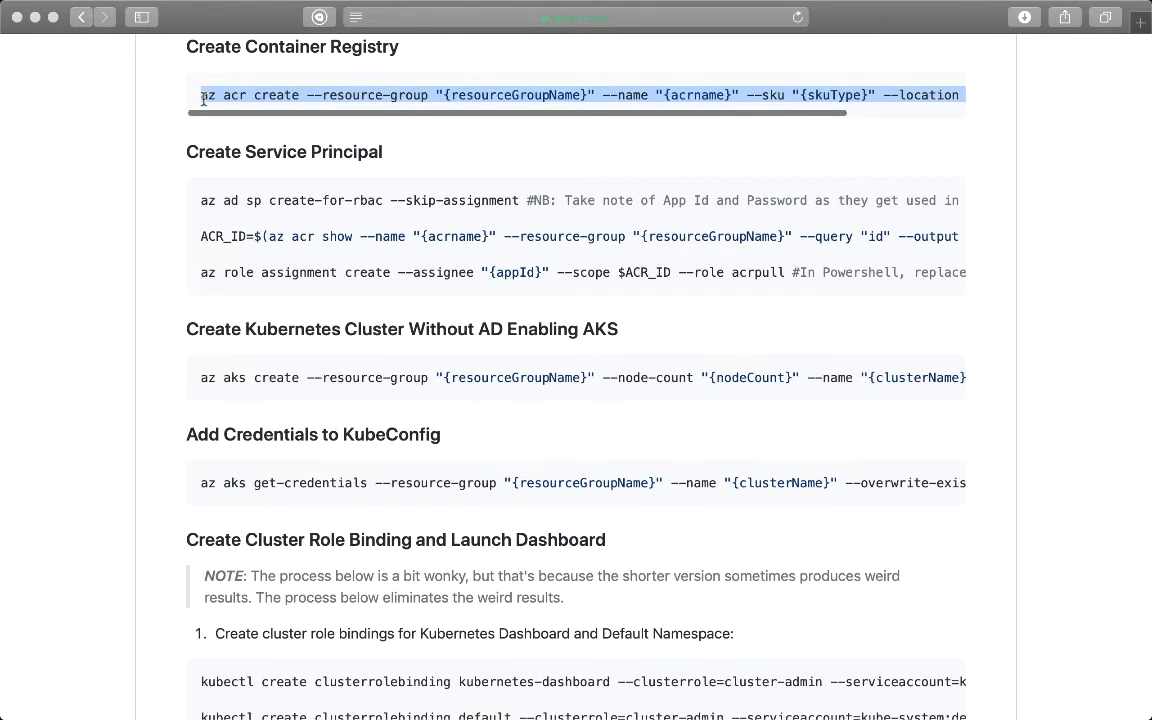
Switch to Visual Studio Code and paste the copied az acr create command into the terminal.
key(super+Tab)
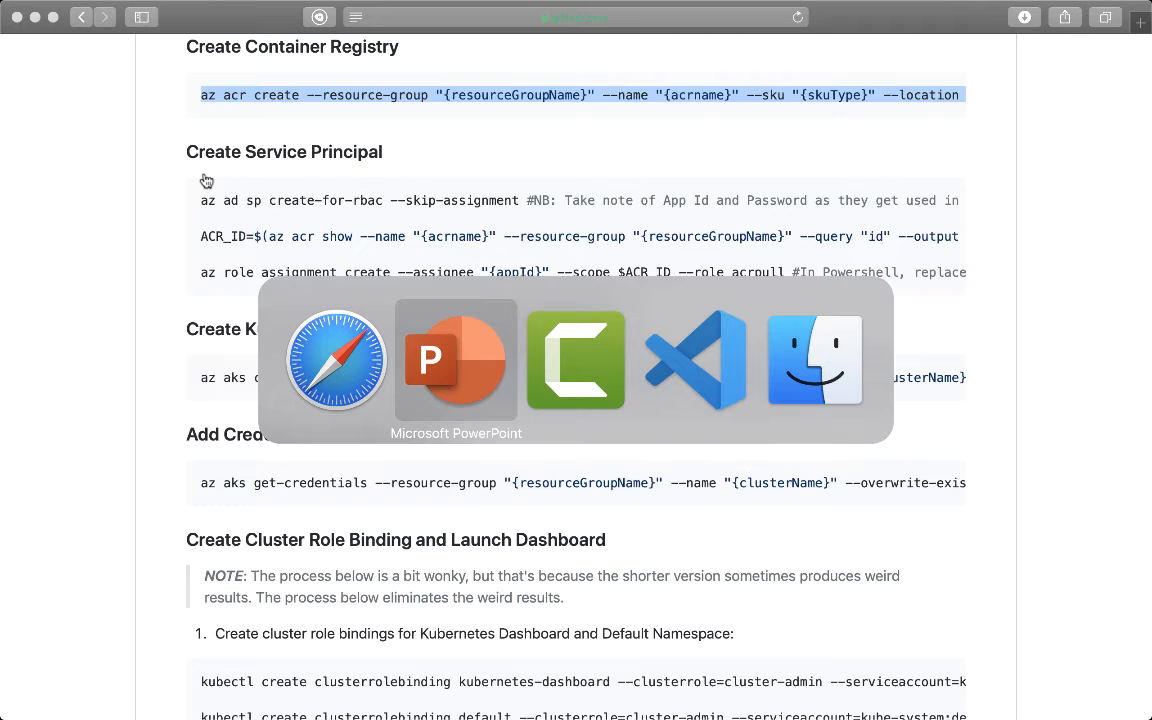
key(super+Tab)
key(super+Tab)
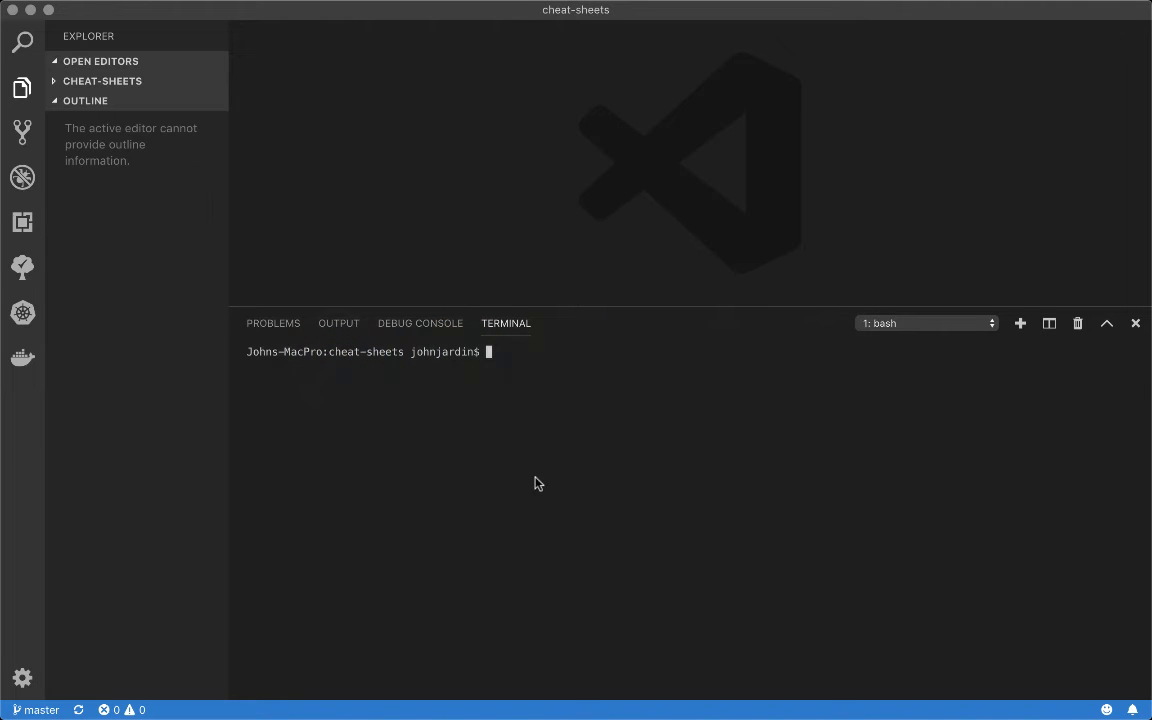
key(super+v)
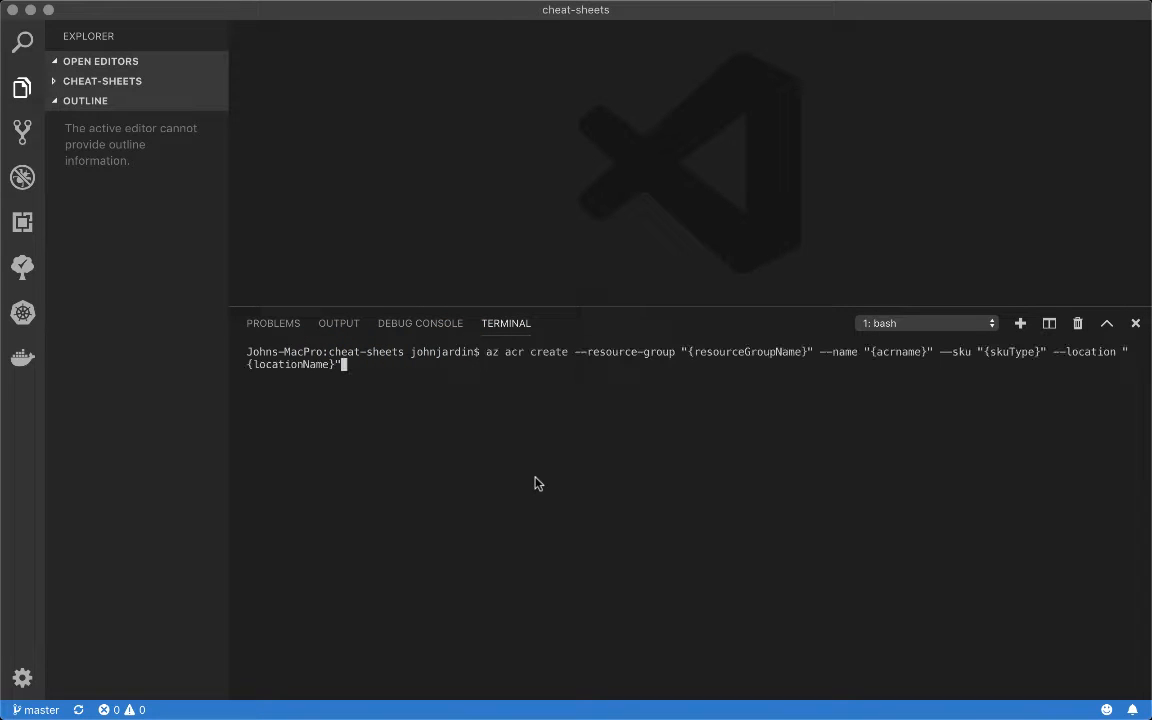
Fill the registry command with resource group rgAcmeDev, name acracmedev, SKU Basic and location West Europe, and run it.
key(Left)
key(Left)
key(Left)
key(Left)
key(Left)
key(Left)
key(Left)
key(Left)
key(Left)
key(Left)
key(Left)
key(Left)
key(Left)
key(Left)
key(Left)
key(Left)
key(Left)
key(Left)
key(Left)
key(Left)
key(Left)
key(Left)
key(Left)
key(Left)
key(Left)
key(Left)
key(Left)
key(Left)
key(Left)
key(Left)
key(Left)
key(Left)
key(Left)
key(Left)
key(Left)
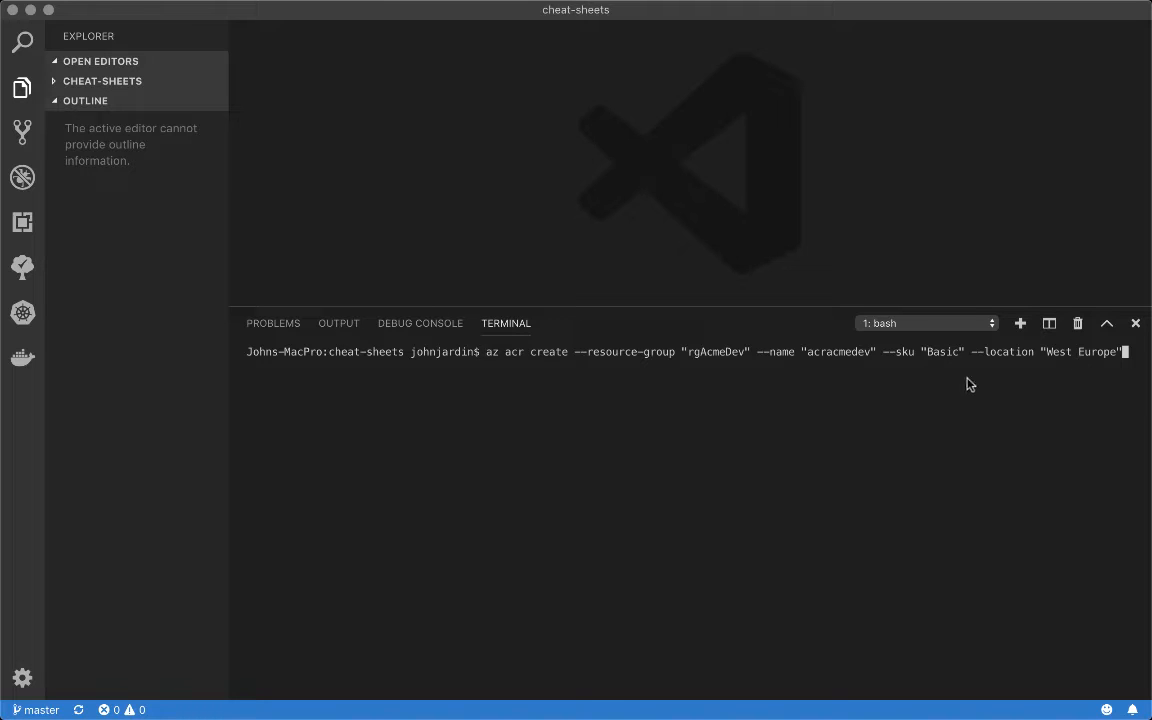
key(Return)
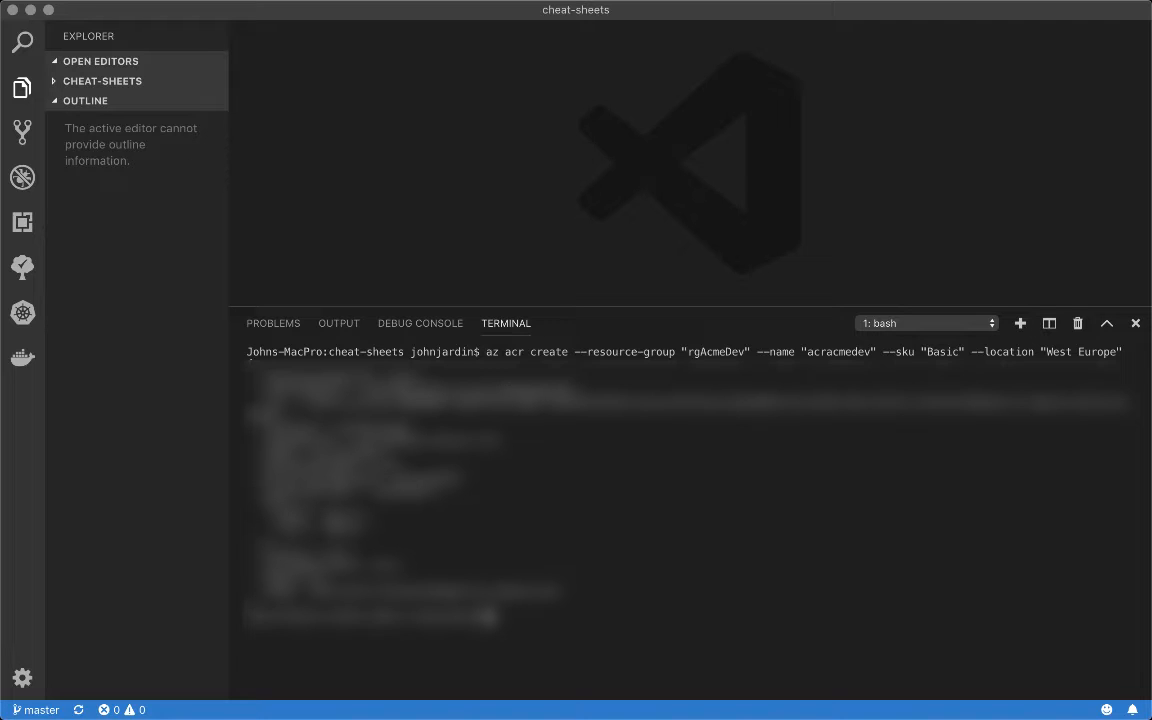
Clear the terminal and copy az ad sp create-for-rbac --skip-assignment, without its comment, from the guide in Safari.
key(super+k)
key(super+Tab)
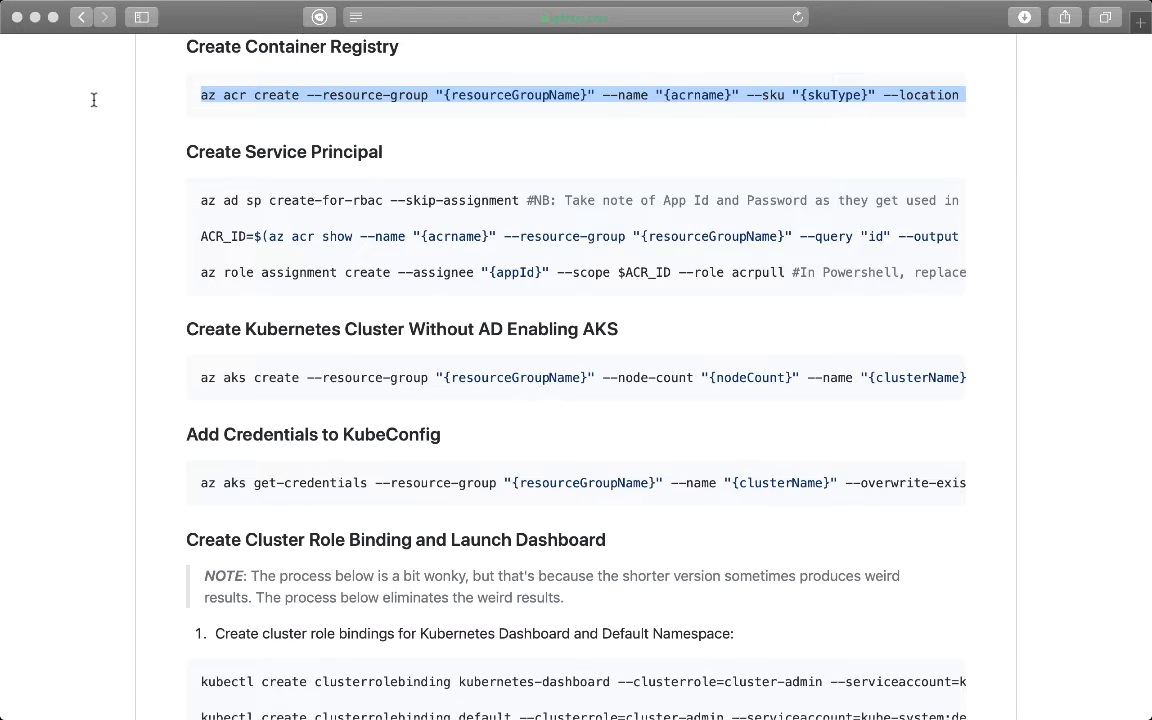
click(201, 200)
drag(201, 200, 518, 197)
key(super+c)
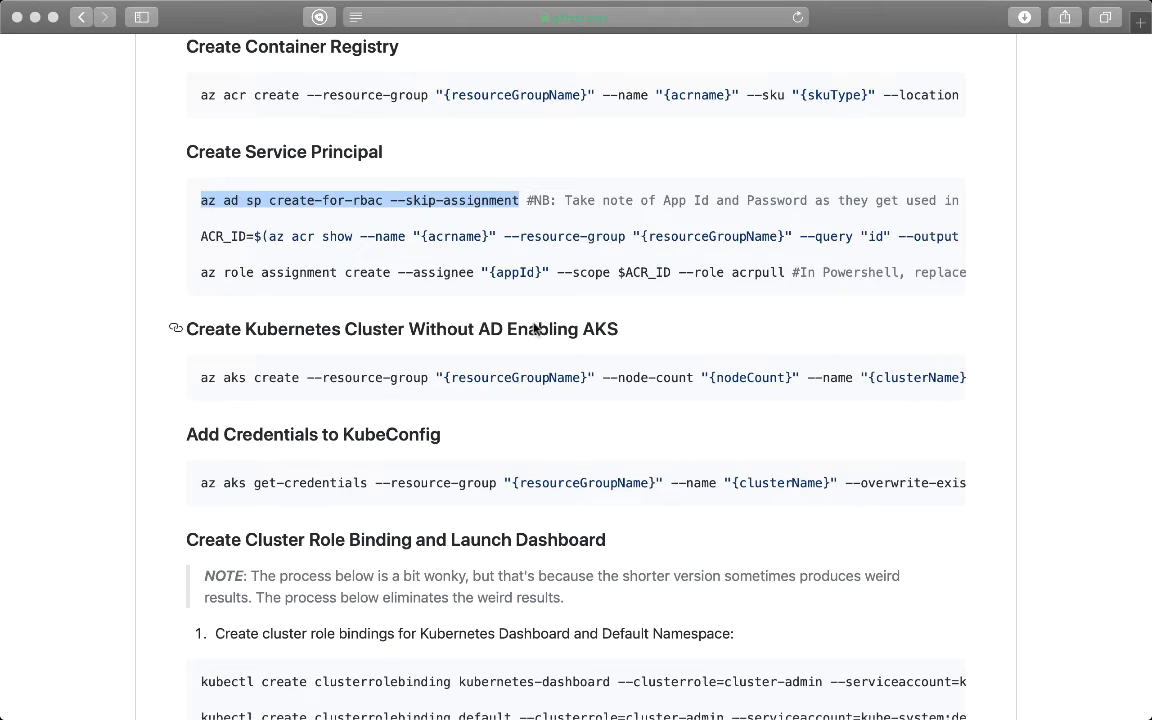
Switch to Visual Studio Code and run az ad sp create-for-rbac --skip-assignment in the terminal.
key(super+Tab)
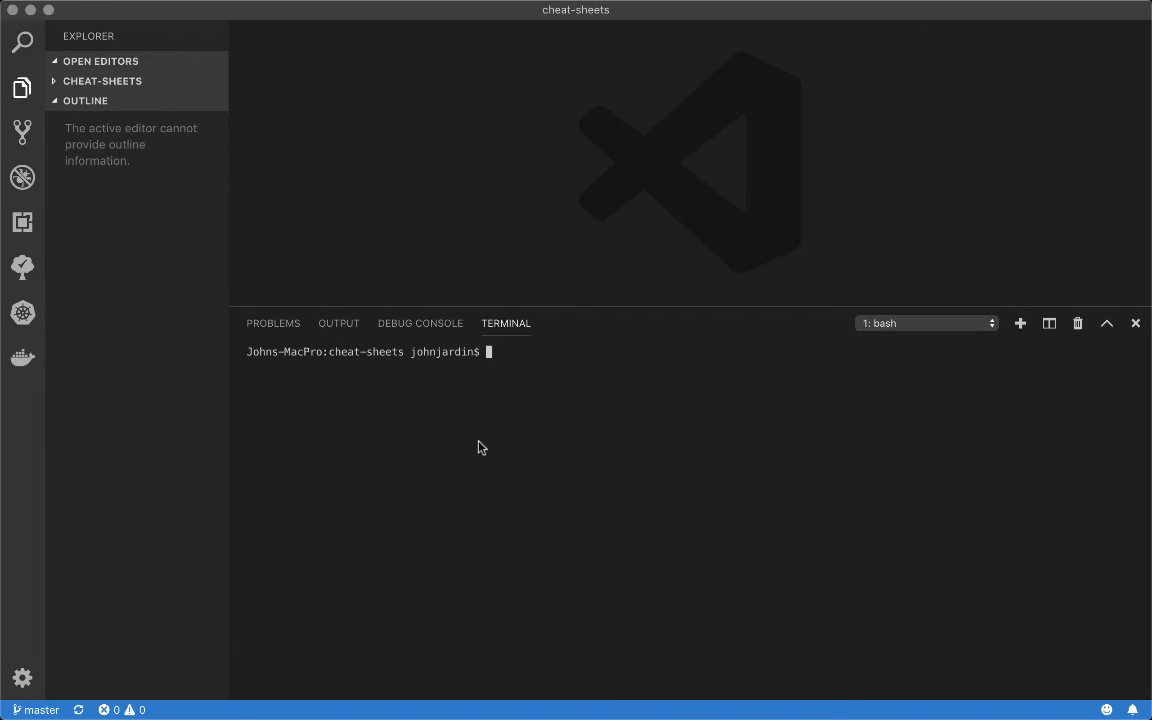
key(super+v)
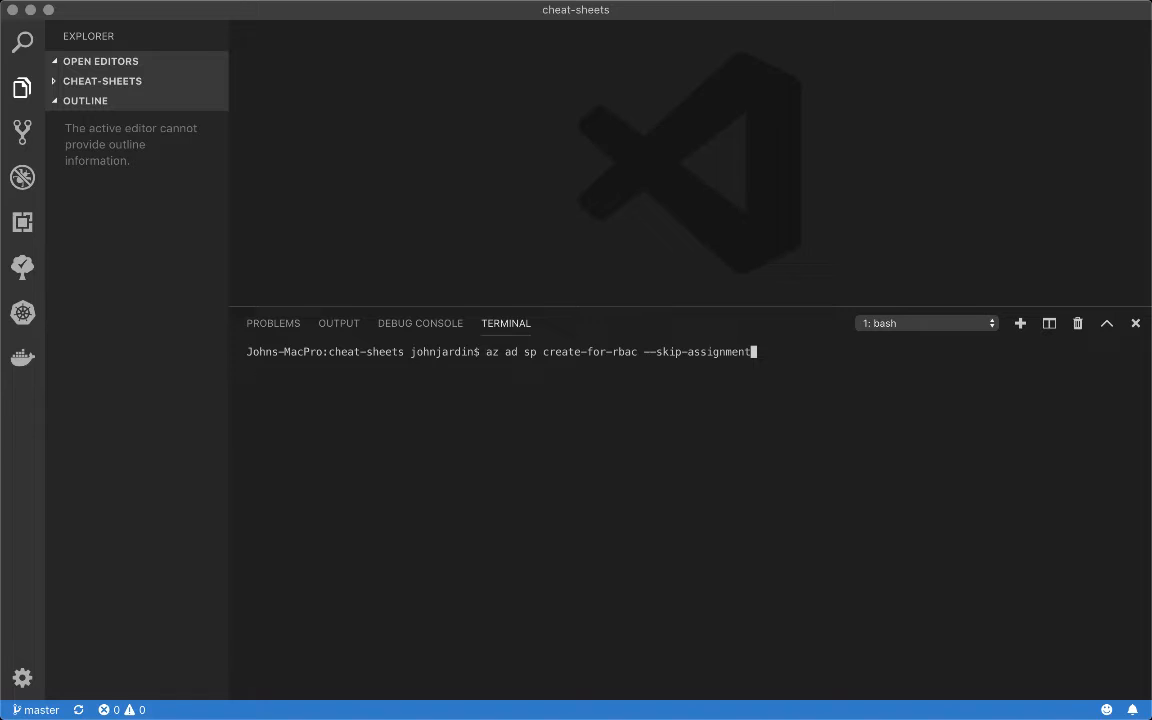
key(Return)
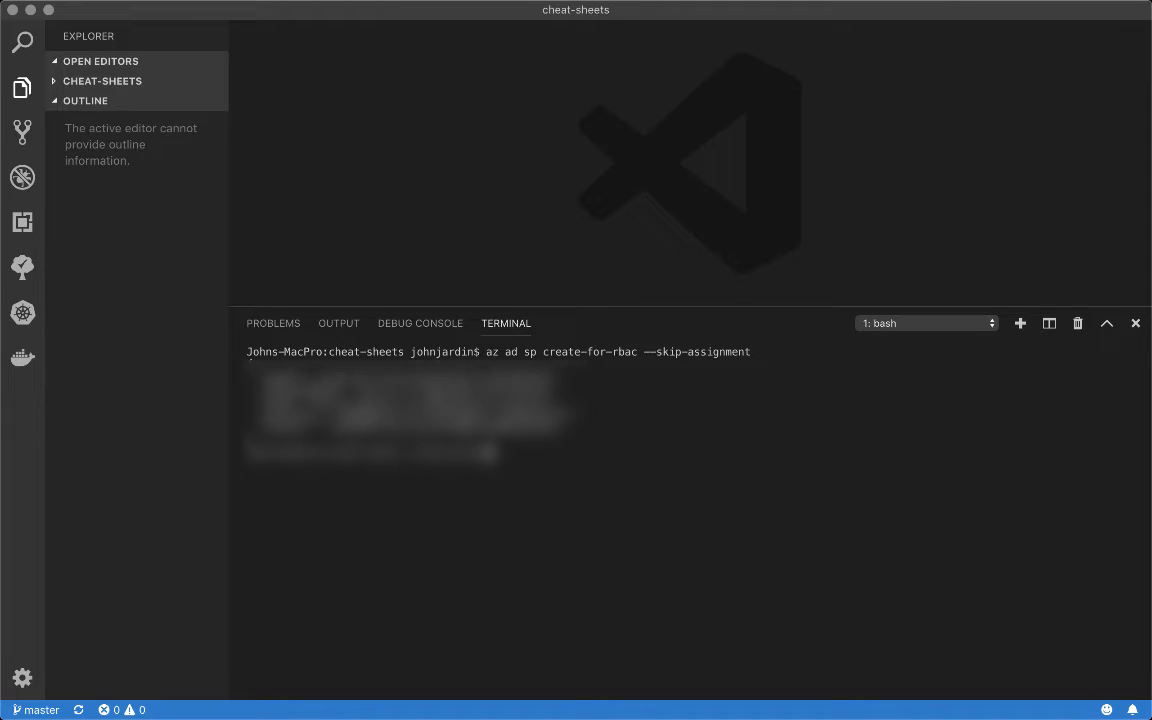
Copy the ACR_ID assignment command from the guide's Create Service Principal section in Safari and review its PowerShell note.
key(super+Tab)
drag(200, 237, 778, 240)
key(super+c)
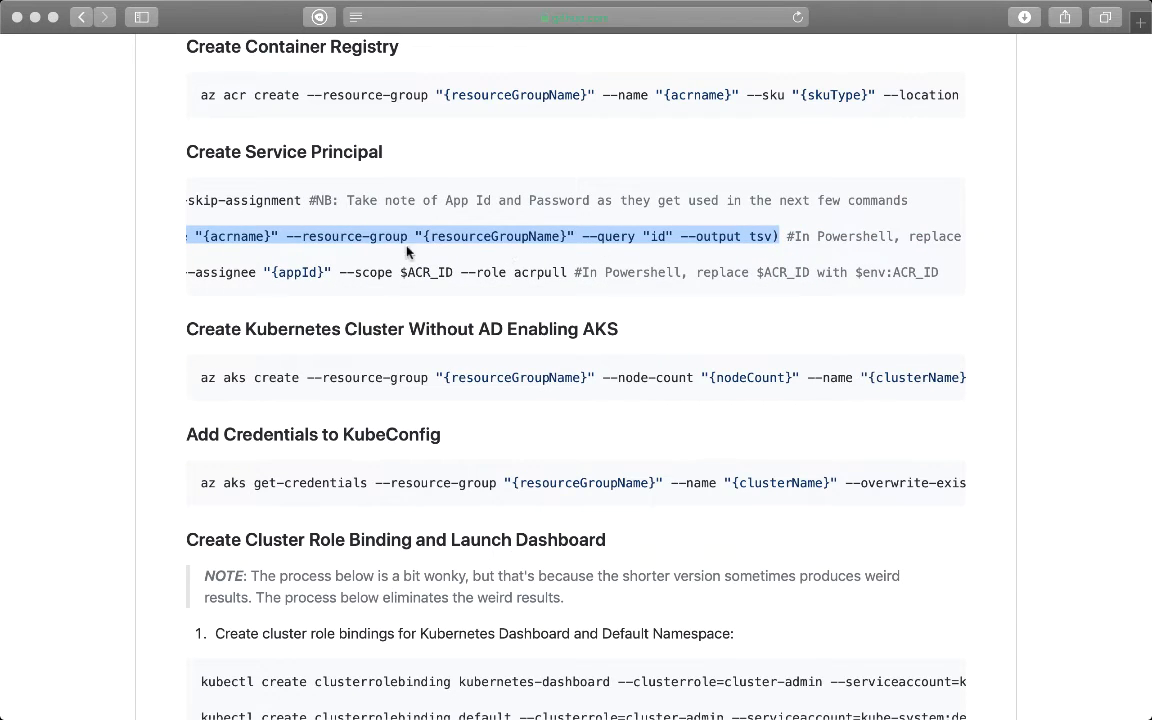
scroll(268, 222, left, 5)
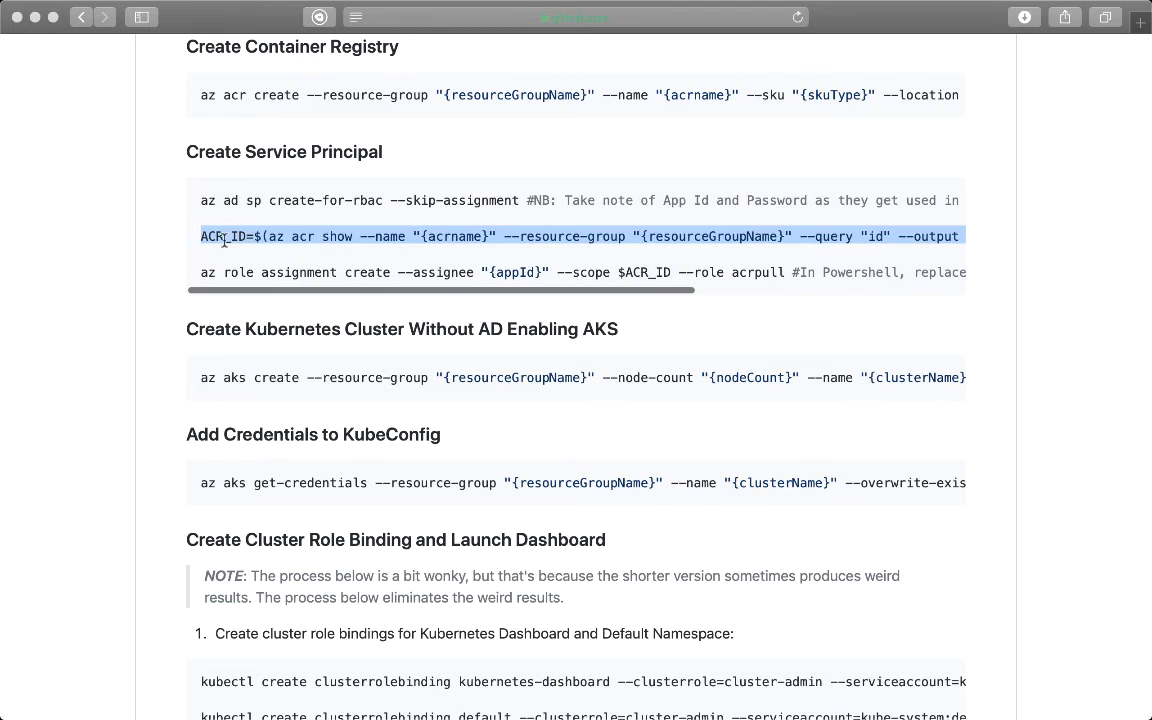
scroll(463, 257, right, 5)
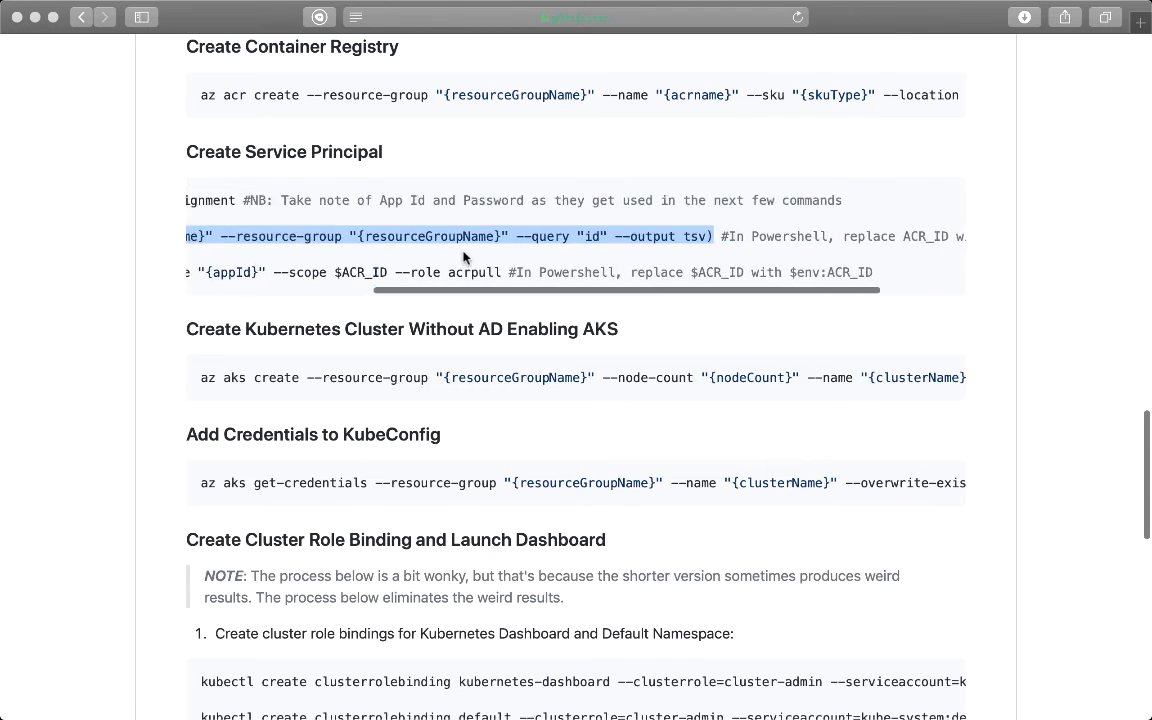
scroll(463, 257, right, 3)
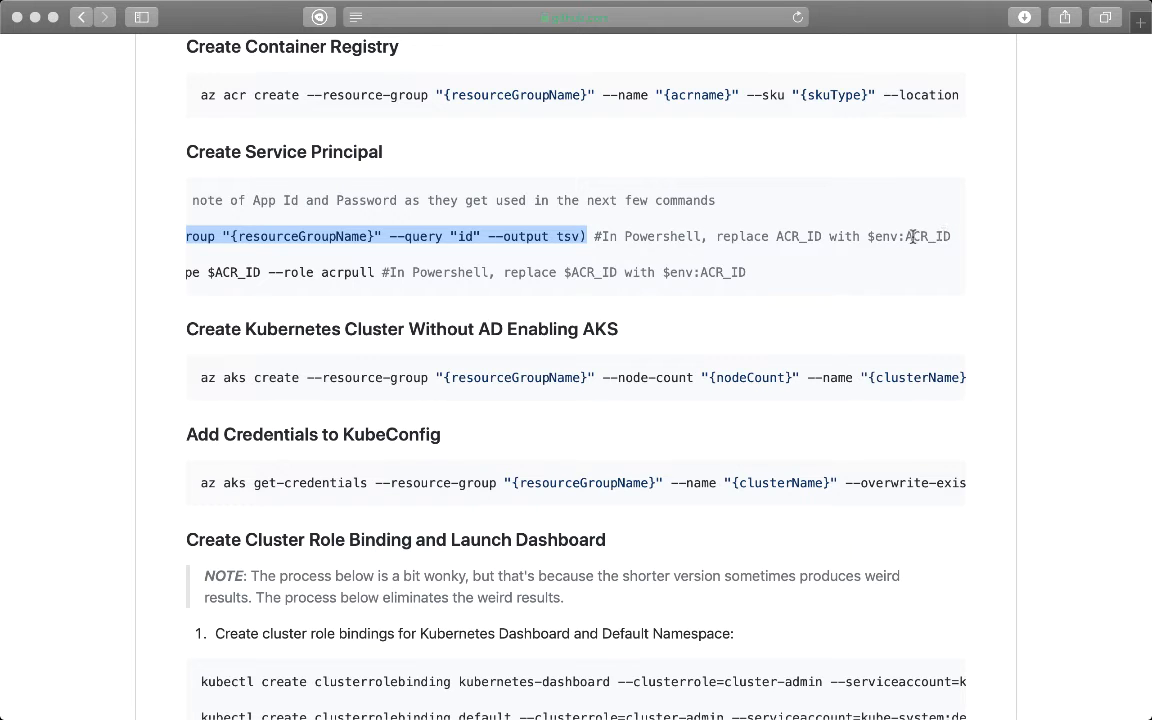
In Visual Studio Code's terminal, run the ACR_ID assignment command with registry name acracmedev and resource group rgAcmeDev.
scroll(540, 240, left, 5)
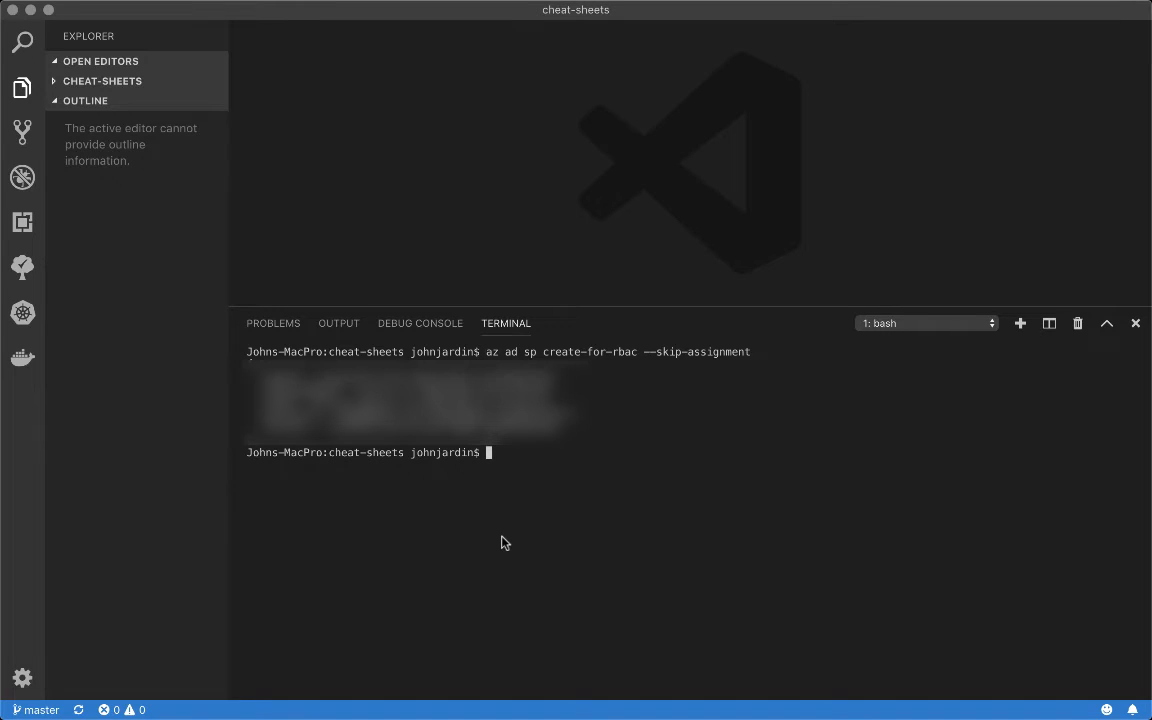
key(super+v)
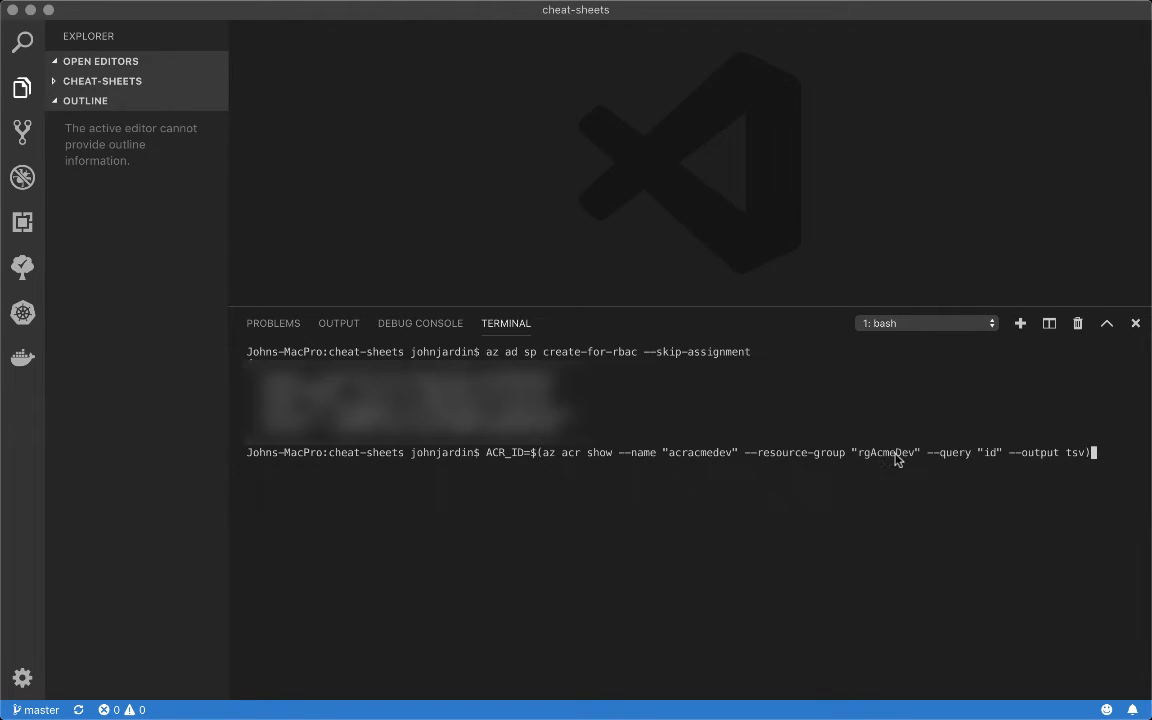
key(Return)
Switch to the guide in Safari and copy the az role assignment create command up to --role acrpull.
key(super+Tab)
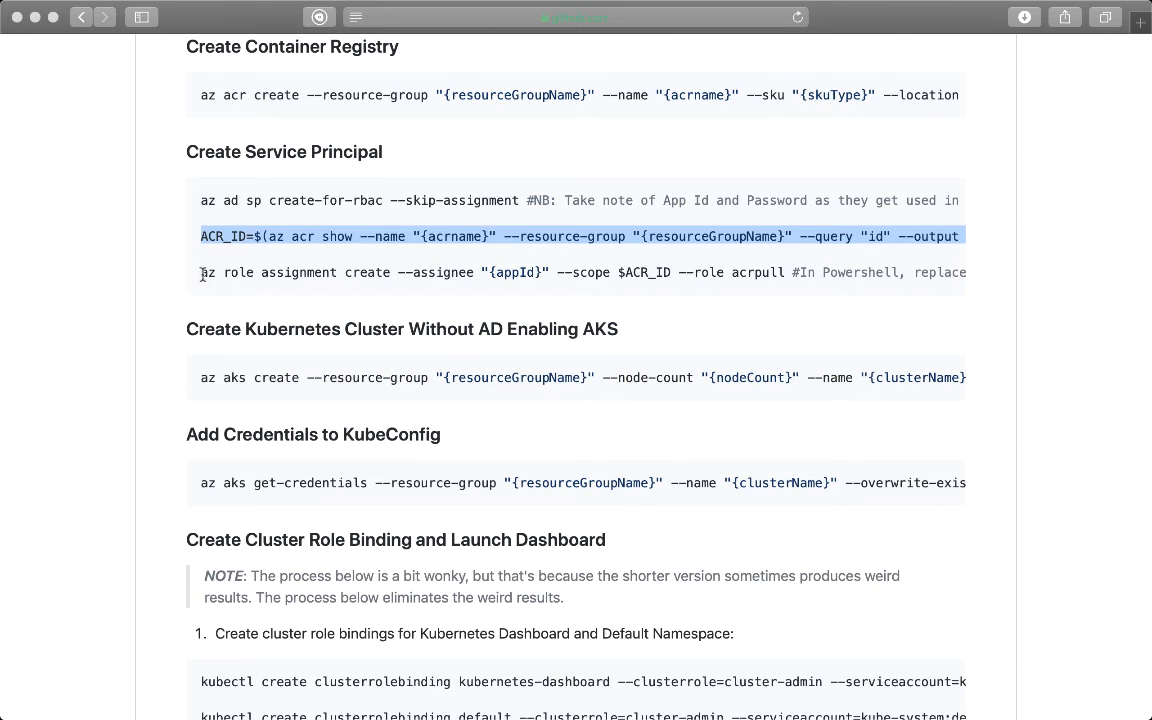
drag(201, 272, 500, 272)
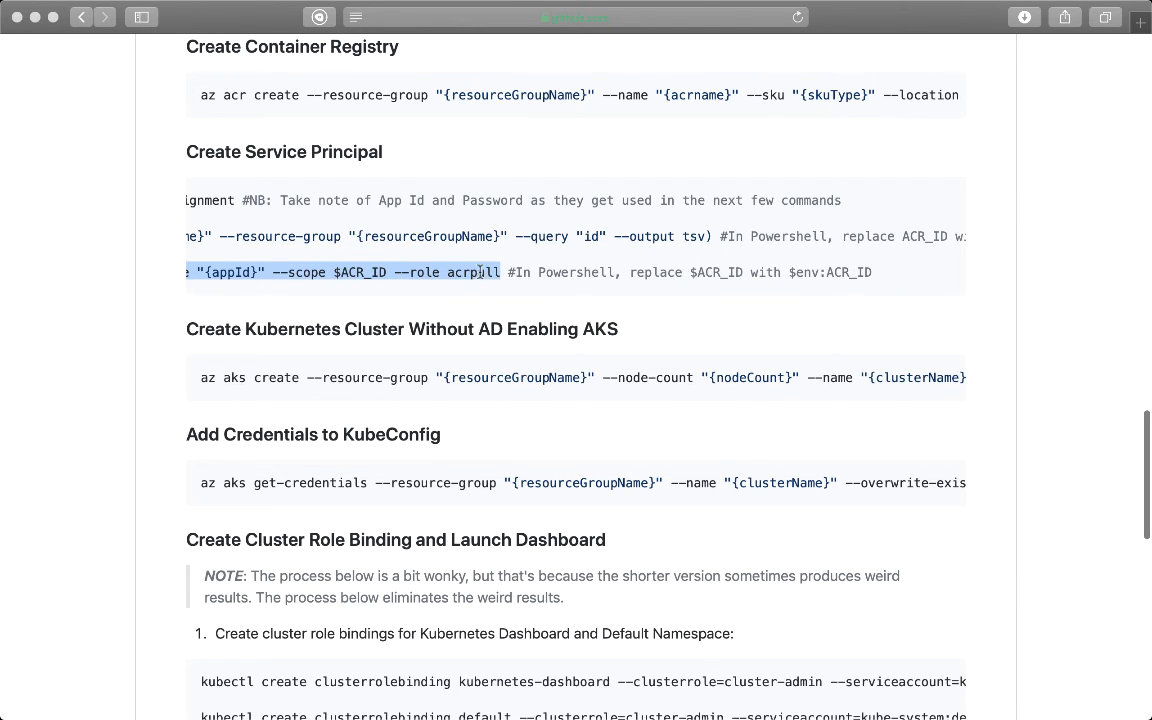
scroll(775, 250, left, 3)
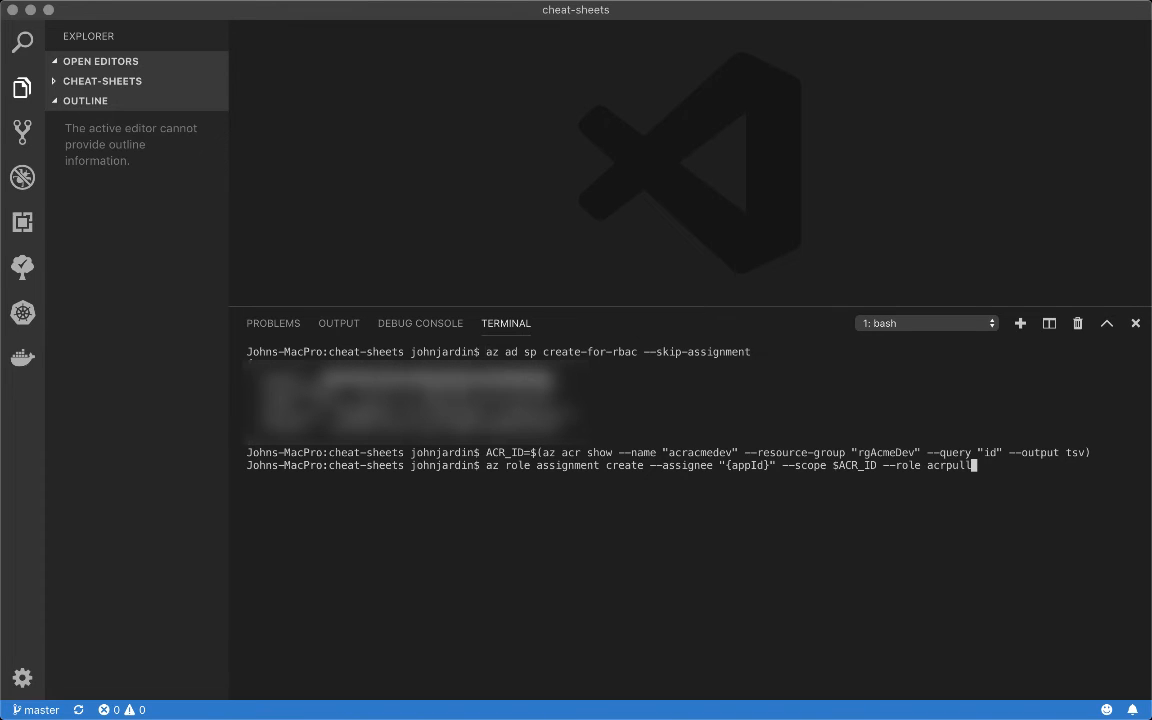
Replace the {appId} placeholder in the role assignment command with the service principal's app ID and run the command.
key(Left)
key(Left)
key(Left)
key(Left)
key(Left)
key(Left)
key(Left)
key(Left)
key(Left)
key(Left)
key(Left)
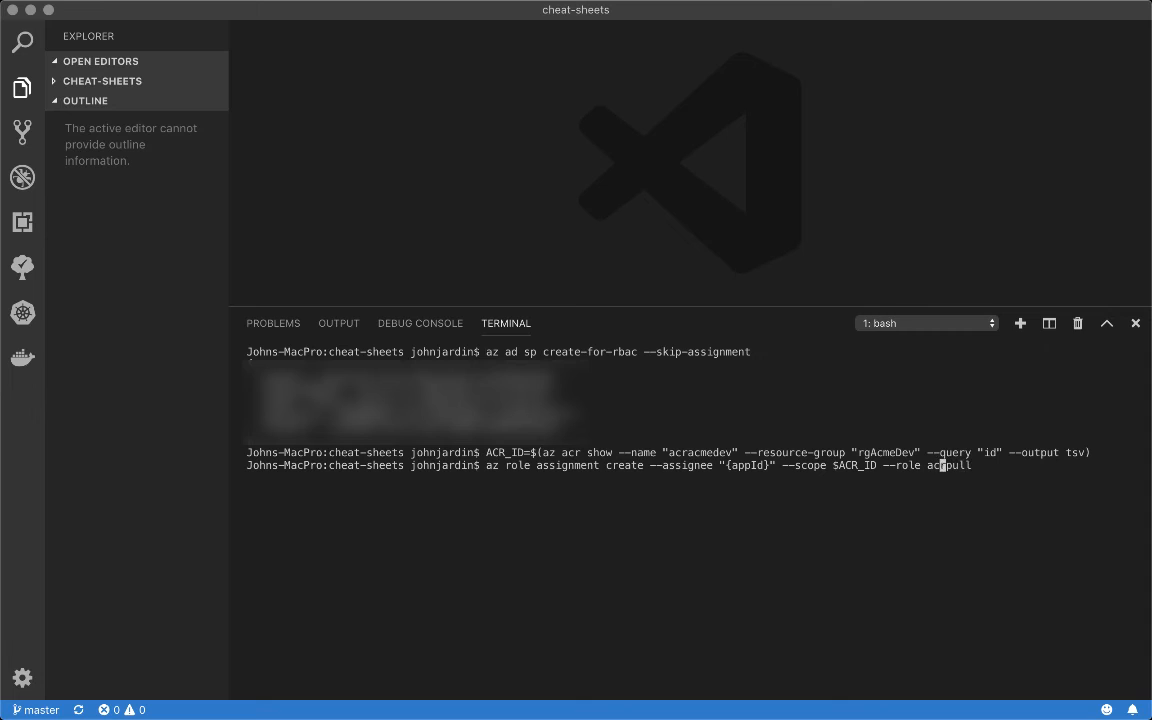
key(Left)
key(Left)
key(Left)
key(Left)
key(Left)
key(Left)
key(Left)
key(Left)
key(Left)
key(Left)
key(Left)
key(Left)
key(Left)
key(Left)
key(Left)
key(Left)
key(Left)
key(Left)
key(Left)
key(Left)
key(BackSpace)
key(BackSpace)
key(BackSpace)
key(BackSpace)
key(BackSpace)
key(BackSpace)
key(BackSpace)
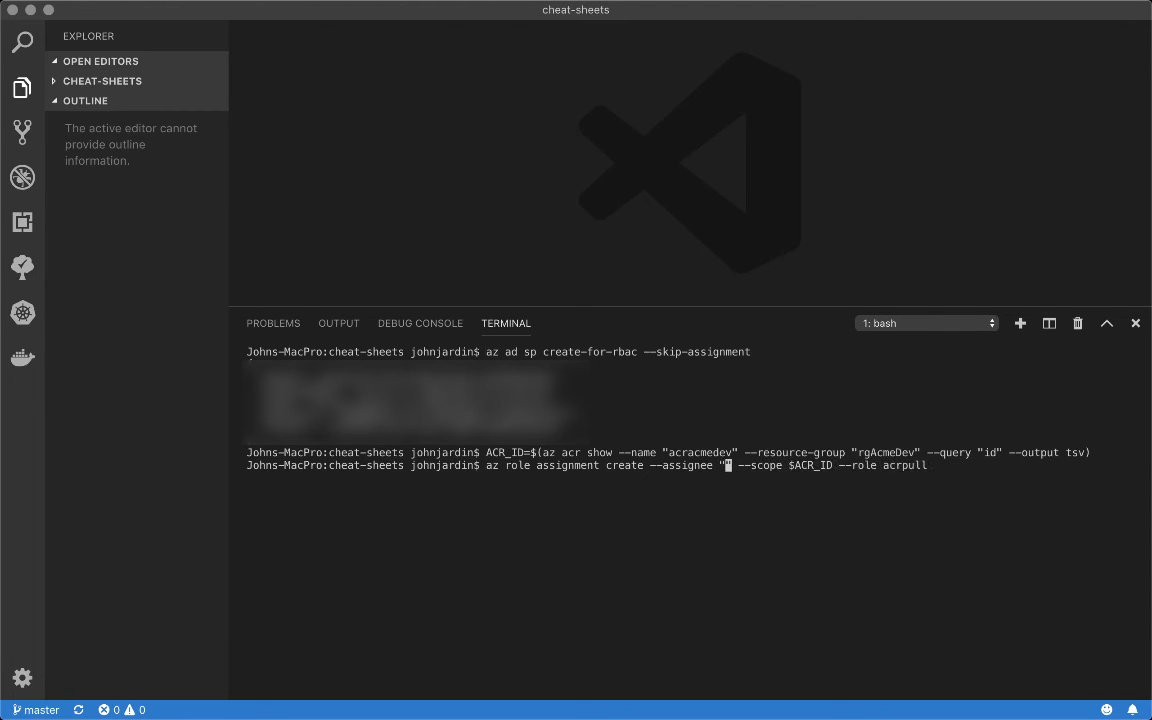
key(super+v)
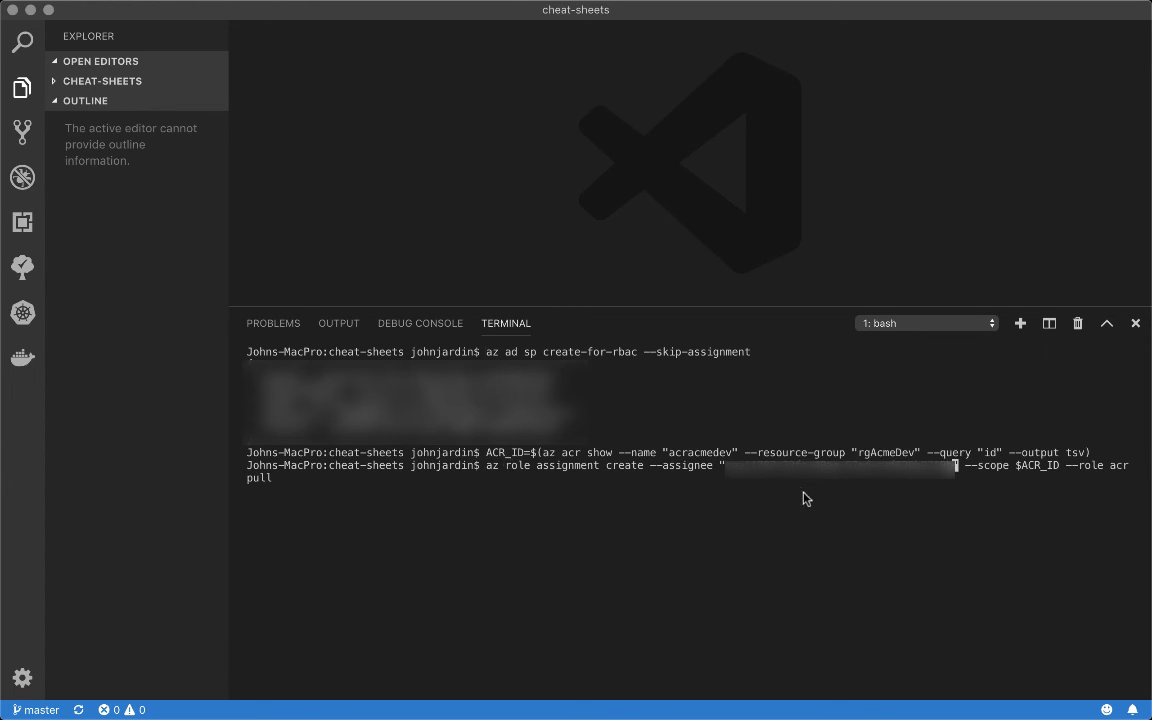
key(Return)
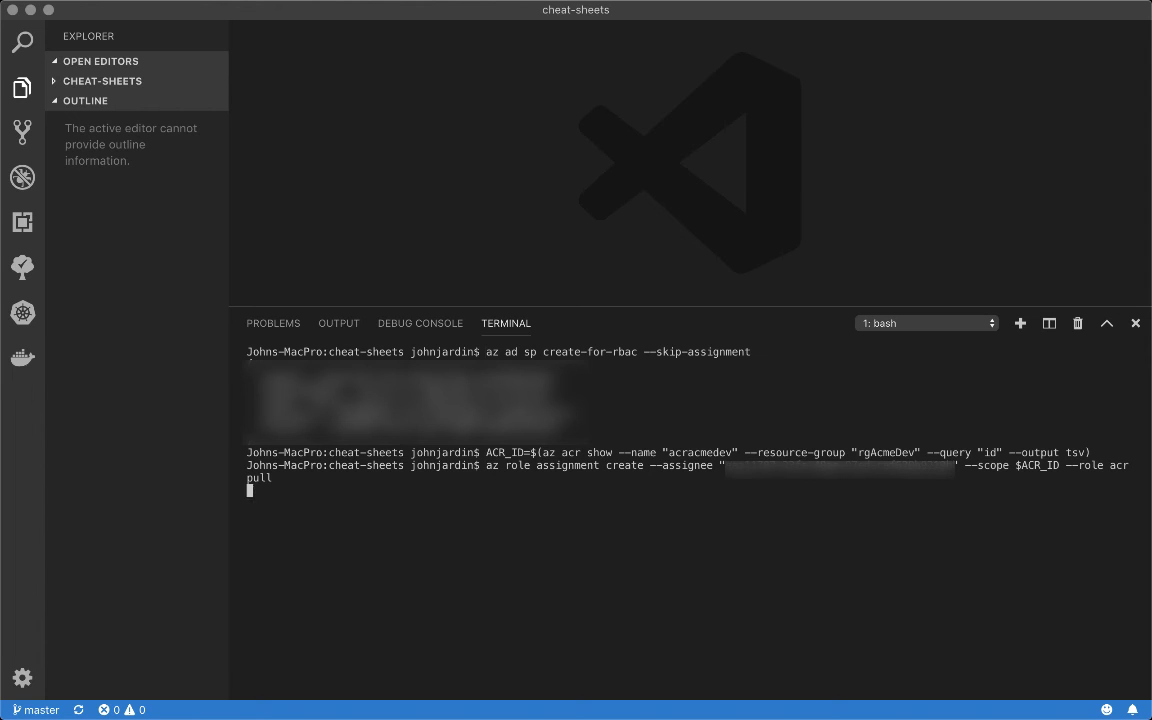